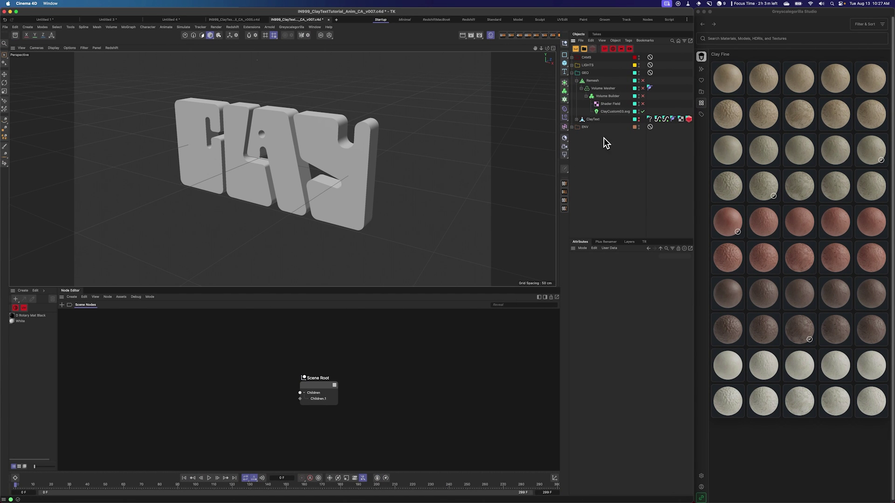
Zoom in, make the 3D view taller, and pan to recentre the CLAY letters.
{"action": "scroll", "coordinate": [366, 177], "scroll_direction": "up", "scroll_amount": 5}
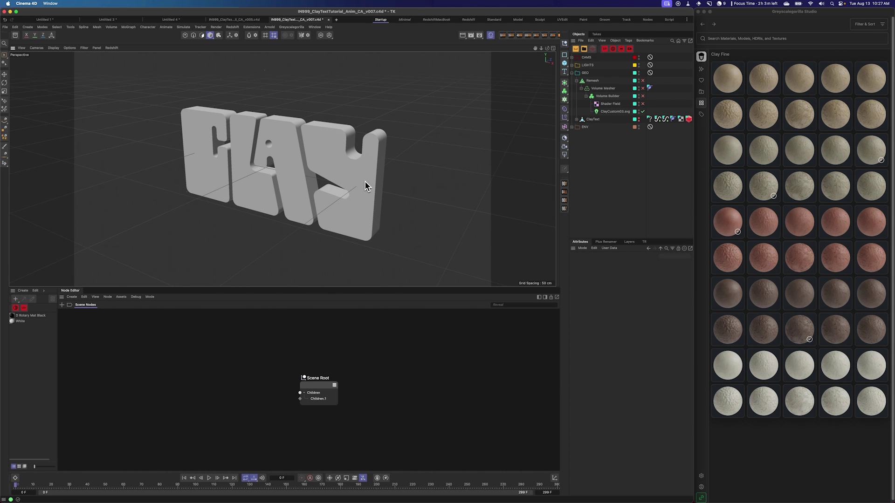
{"action": "left_click_drag", "start_coordinate": [493, 288], "coordinate": [486, 346]}
{"action": "middle_click_drag", "start_coordinate": [412, 200], "coordinate": [385, 200], "text": "alt"}
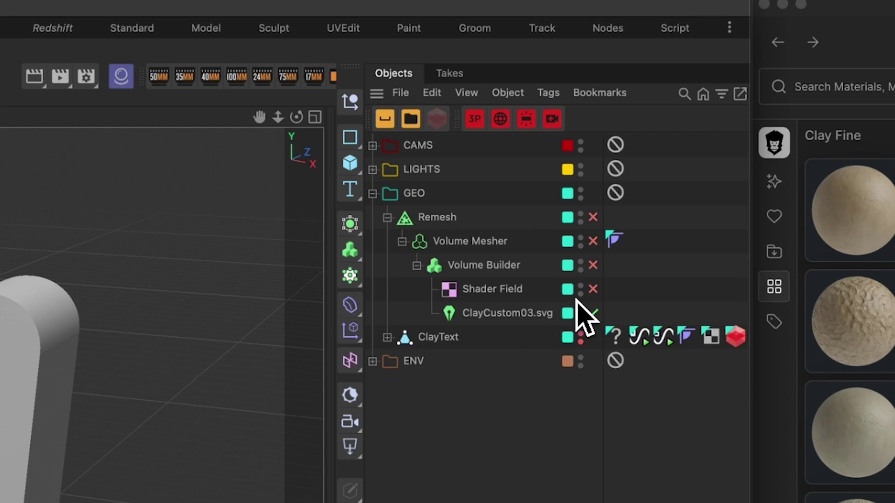
Enable the Shader Field and Volume Builder, then select the Volume Builder.
{"action": "left_click", "coordinate": [593, 289]}
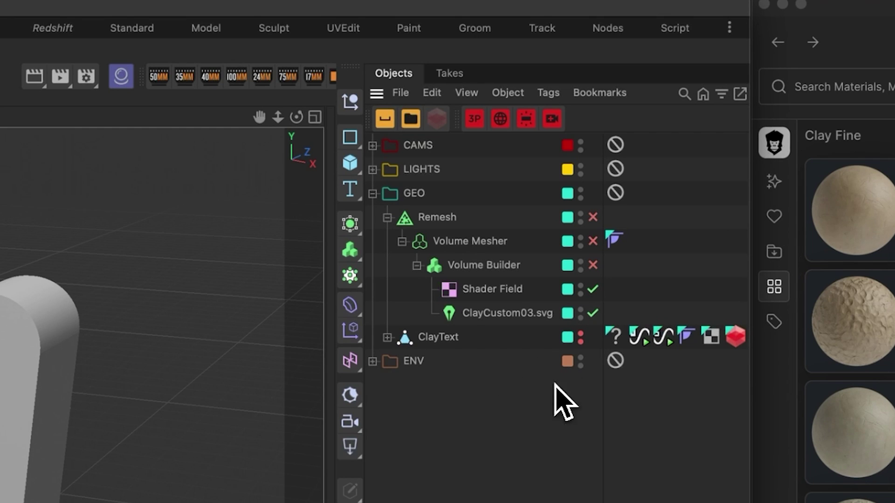
{"action": "left_click", "coordinate": [593, 265]}
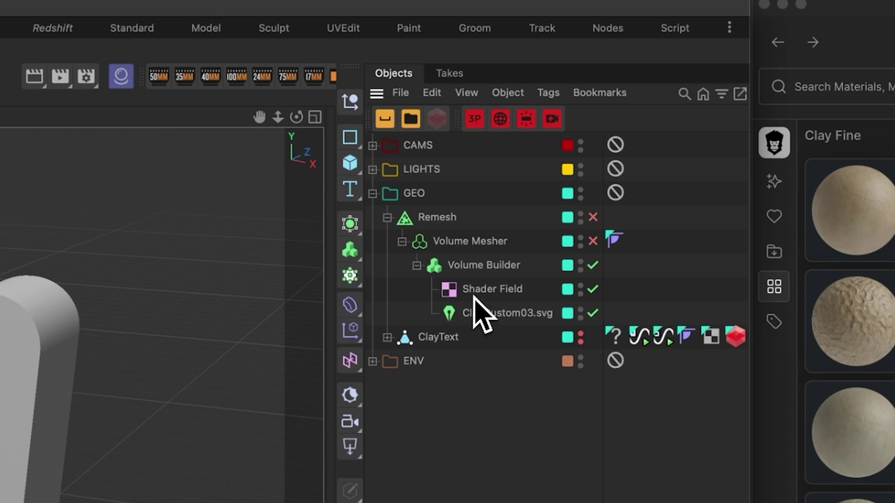
{"action": "left_click", "coordinate": [480, 266]}
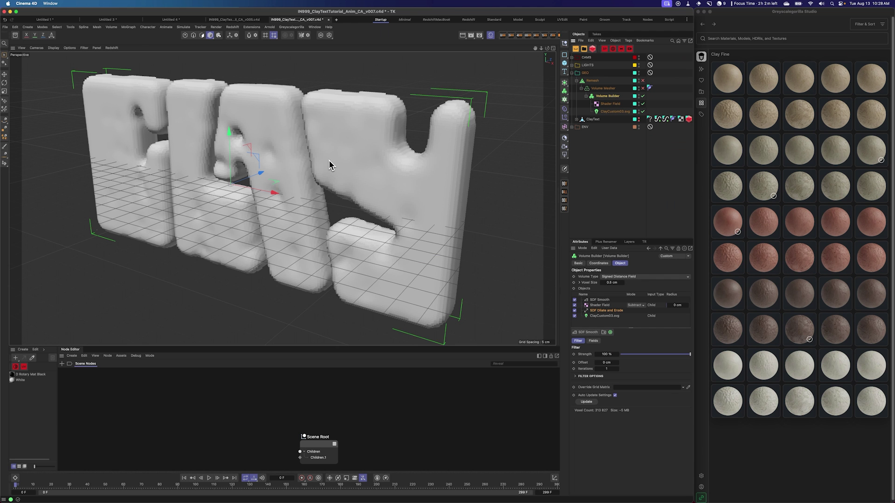
{"action": "mouse_move", "coordinate": [329, 160]}
{"action": "left_mouse_down", "text": "alt"}
{"action": "mouse_move", "coordinate": [379, 145]}
{"action": "mouse_move", "coordinate": [334, 163]}
{"action": "mouse_move", "coordinate": [323, 146]}
{"action": "left_mouse_up", "text": "alt"}
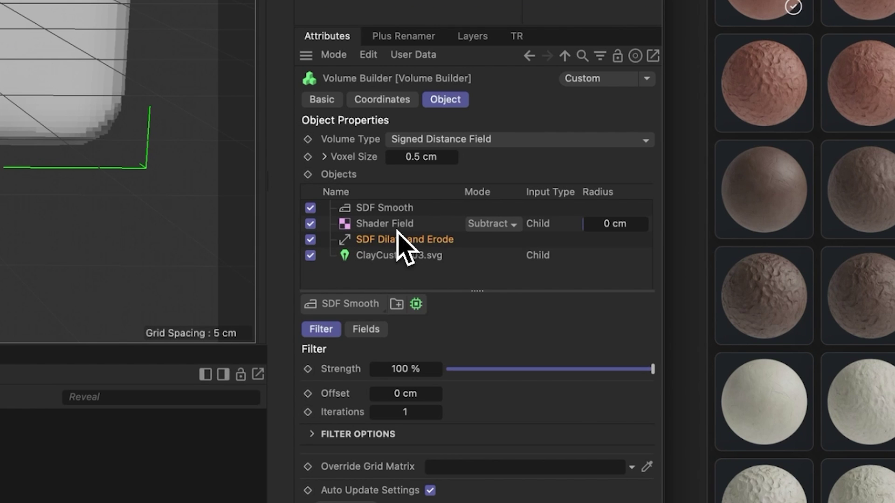
Inspect the Shader Field and SDF Smooth settings in the Volume Builder's Objects list.
{"action": "left_click", "coordinate": [619, 305]}
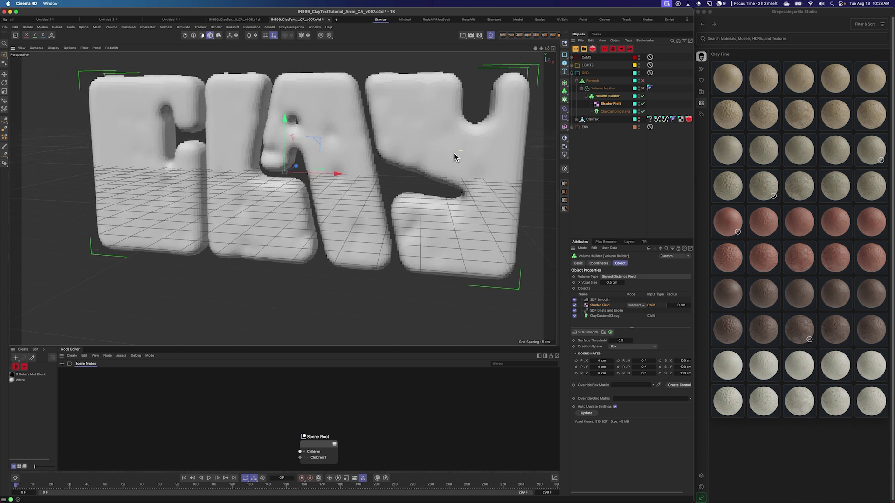
{"action": "left_click_drag", "start_coordinate": [453, 153], "coordinate": [345, 159], "text": "alt"}
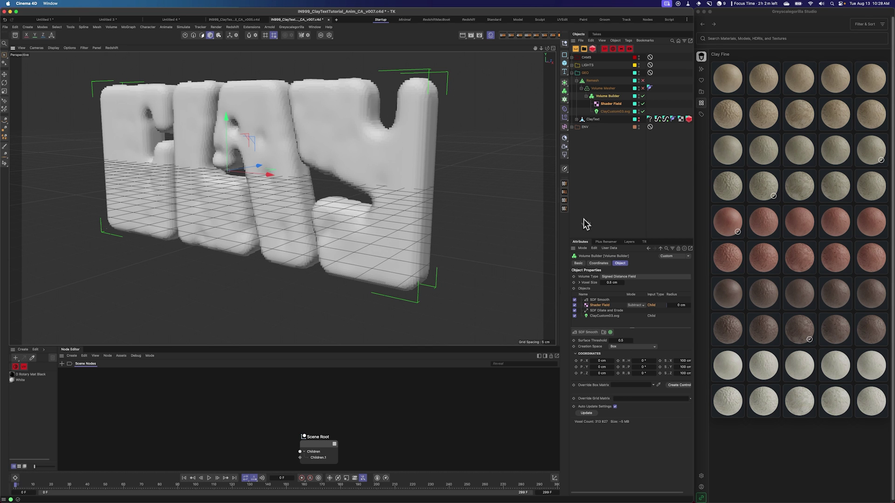
{"action": "left_click", "coordinate": [598, 300]}
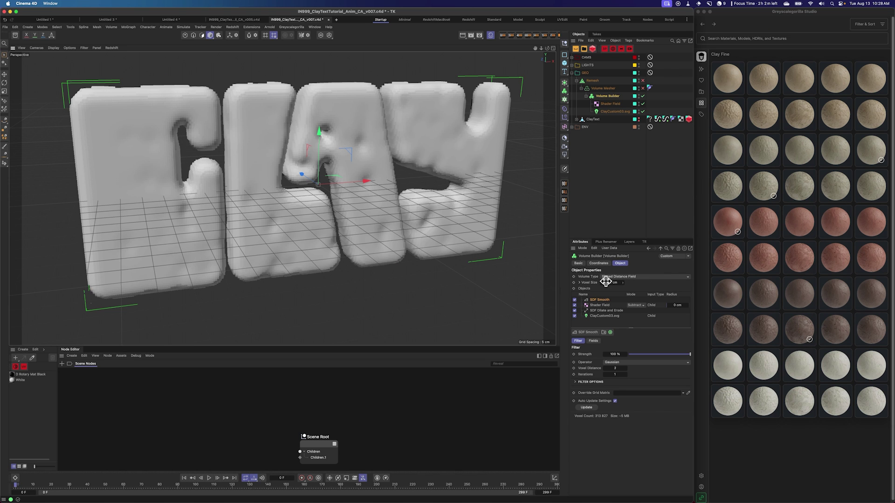
{"action": "left_click_drag", "start_coordinate": [444, 199], "coordinate": [424, 168], "text": "alt"}
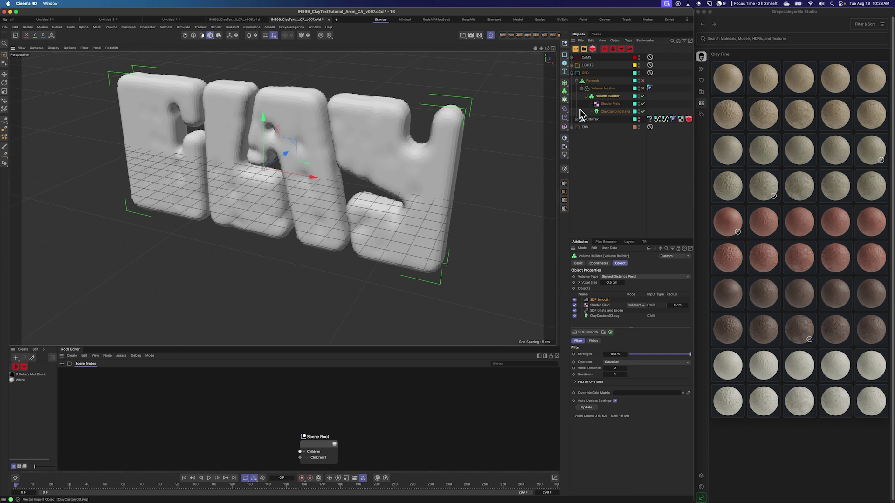
Enable the Volume Mesher and show the letters in Gouraud Shading (Lines).
{"action": "left_click", "coordinate": [643, 88]}
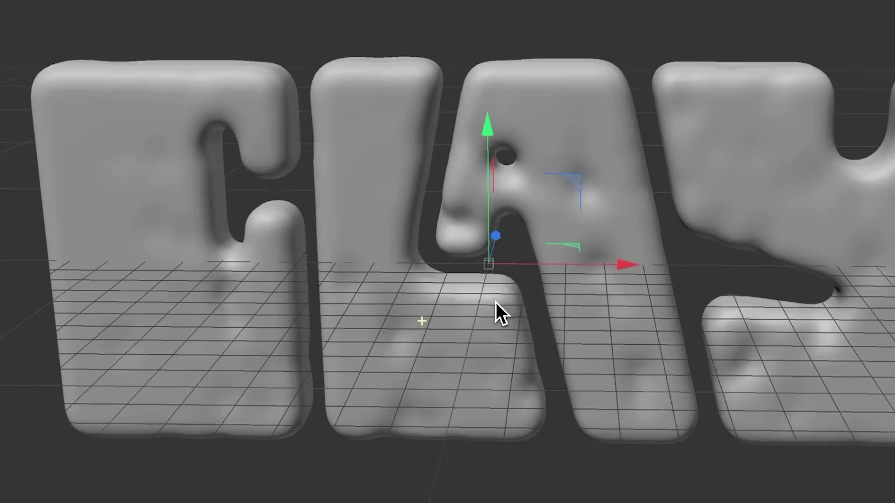
{"action": "key", "text": "n"}
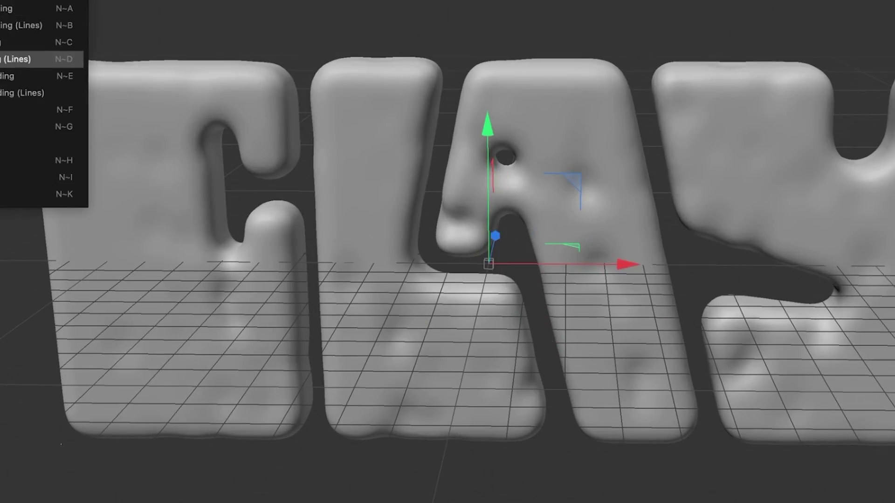
{"action": "key", "text": "d"}
{"action": "mouse_move", "coordinate": [182, 124]}
{"action": "left_mouse_down", "text": "alt"}
{"action": "mouse_move", "coordinate": [284, 244]}
{"action": "mouse_move", "coordinate": [369, 196]}
{"action": "mouse_move", "coordinate": [373, 239]}
{"action": "mouse_move", "coordinate": [293, 239]}
{"action": "mouse_move", "coordinate": [235, 219]}
{"action": "left_mouse_up", "text": "alt"}
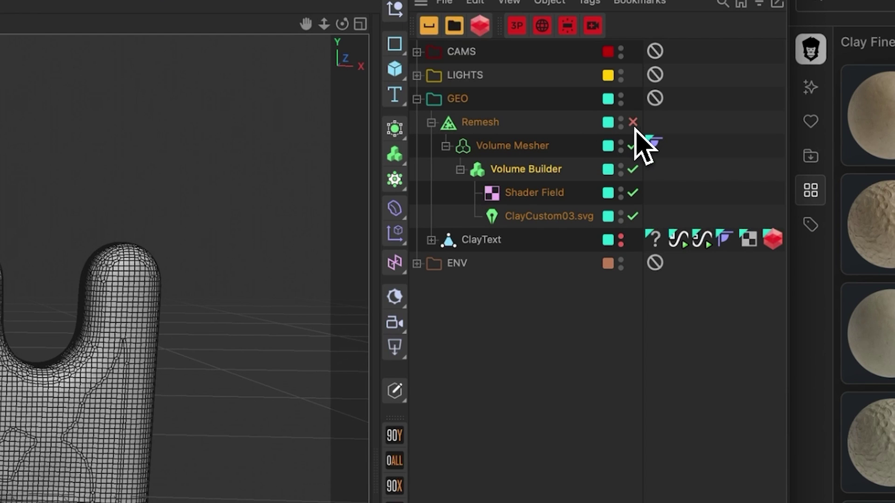
Enable the Remesh object to turn CLAY into quad geometry, then collapse its hierarchy.
{"action": "left_click", "coordinate": [633, 122]}
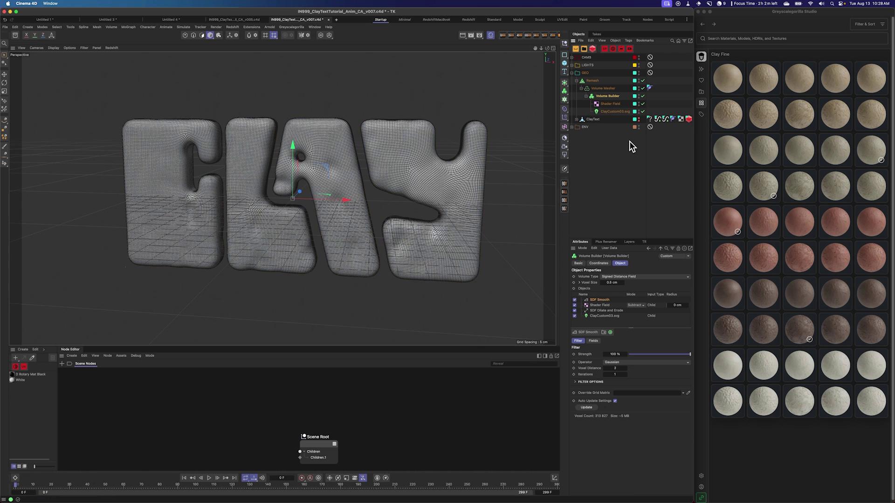
{"action": "mouse_move", "coordinate": [377, 161]}
{"action": "left_mouse_down", "text": "alt"}
{"action": "mouse_move", "coordinate": [334, 160]}
{"action": "mouse_move", "coordinate": [348, 178]}
{"action": "mouse_move", "coordinate": [384, 162]}
{"action": "left_mouse_up", "text": "alt"}
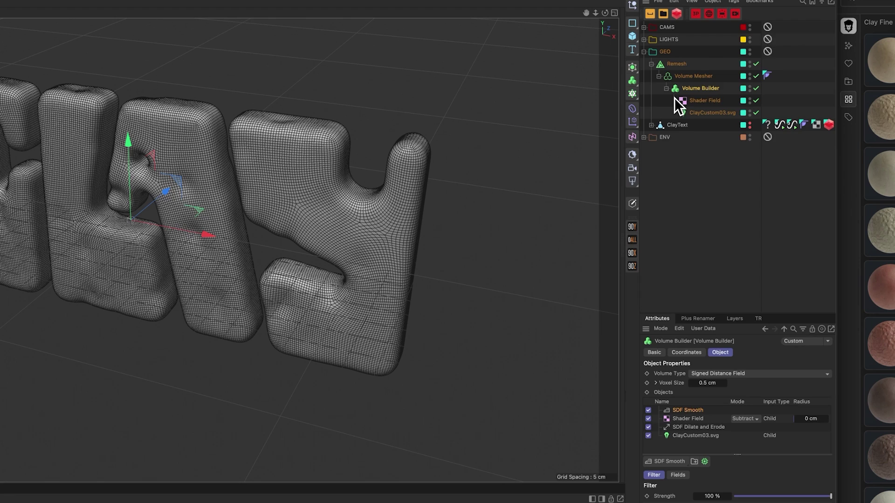
{"action": "left_click", "coordinate": [576, 80]}
Bake the Remesh object with Current State to Object into an editable ClayText mesh.
{"action": "left_click", "coordinate": [675, 65]}
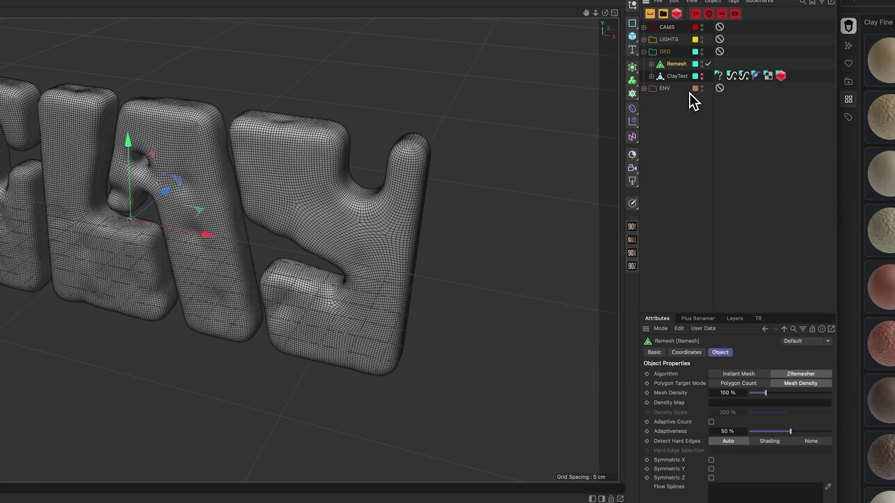
{"action": "right_click", "coordinate": [679, 62]}
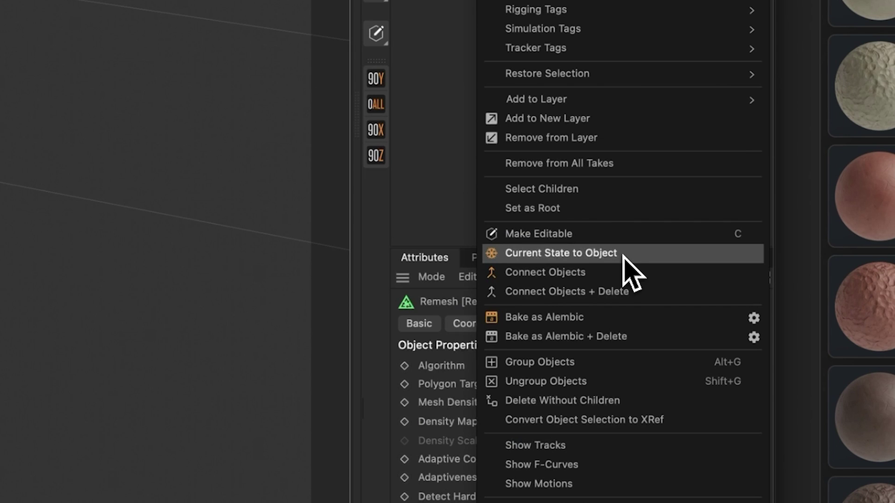
{"action": "left_click", "coordinate": [624, 255]}
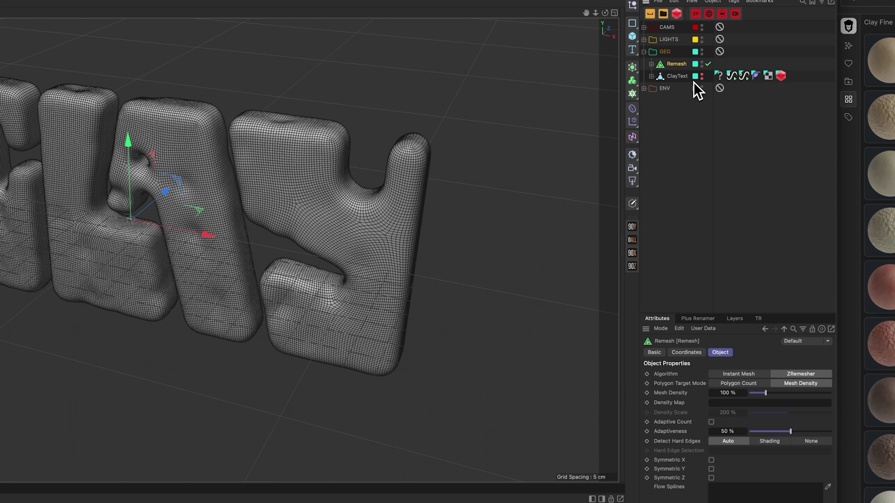
Disable Remesh and its children, show ClayText, and switch to the UVEdit layout.
{"action": "left_click", "coordinate": [651, 64]}
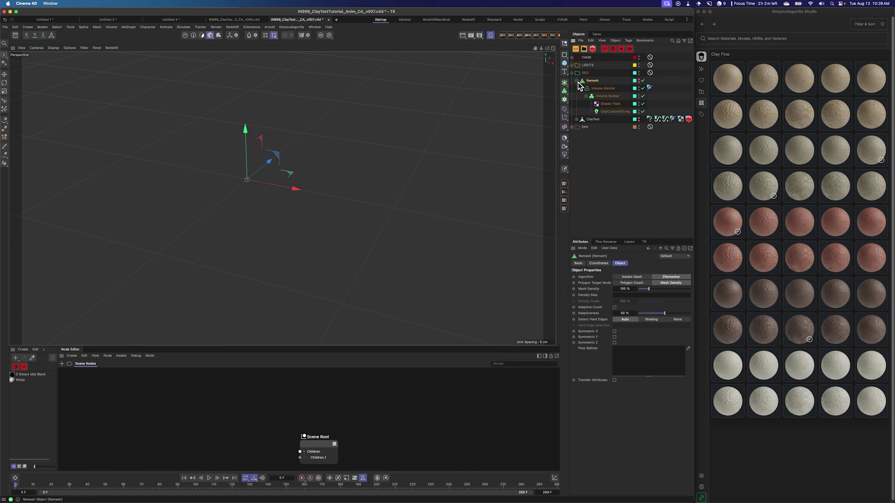
{"action": "left_click_drag", "start_coordinate": [643, 81], "coordinate": [647, 115]}
{"action": "left_click", "coordinate": [576, 81]}
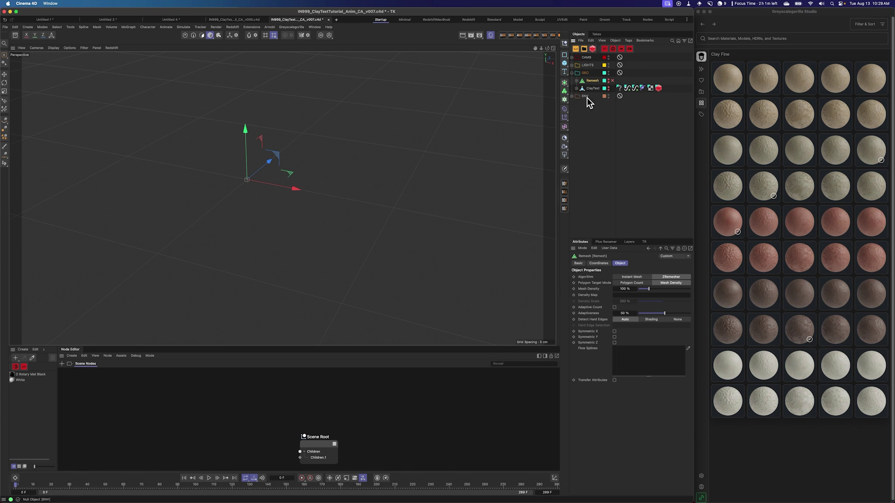
{"action": "left_click", "coordinate": [608, 89]}
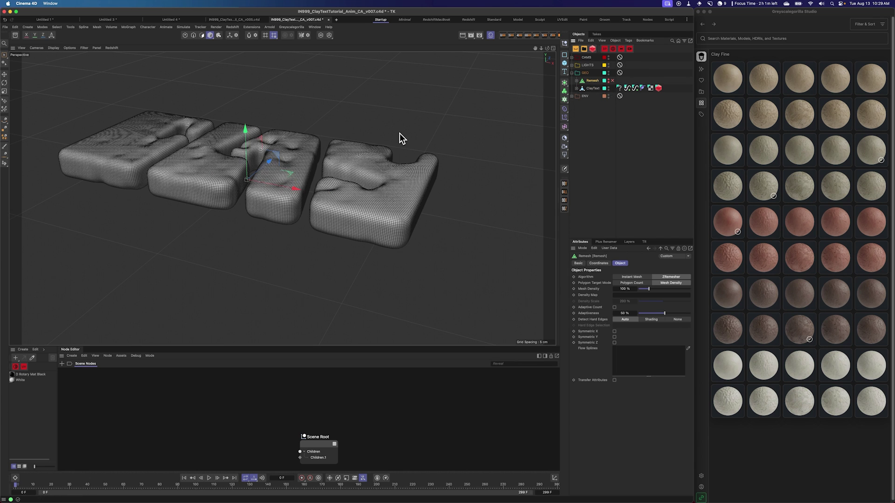
{"action": "mouse_move", "coordinate": [286, 116]}
{"action": "left_mouse_down", "text": "alt"}
{"action": "mouse_move", "coordinate": [265, 120]}
{"action": "mouse_move", "coordinate": [286, 111]}
{"action": "left_mouse_up", "text": "alt"}
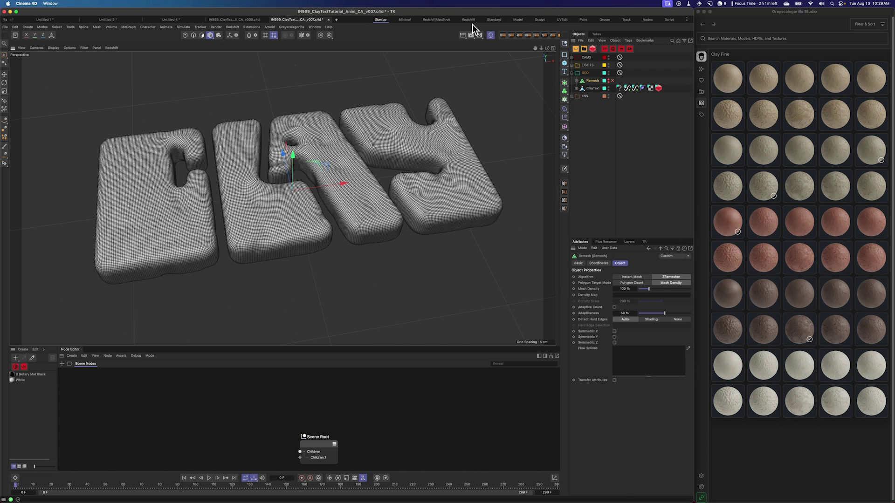
{"action": "left_click", "coordinate": [561, 21]}
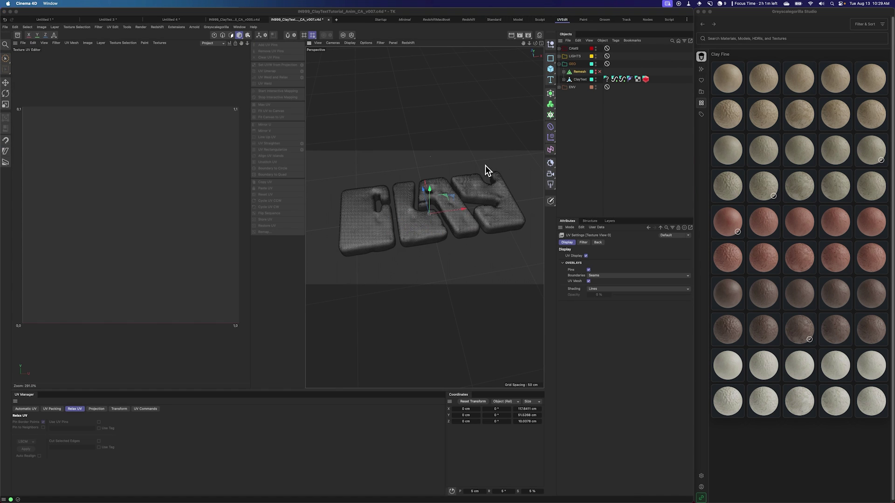
View ClayText's UVs, deselect it, and return to the Startup layout.
{"action": "left_click", "coordinate": [583, 80]}
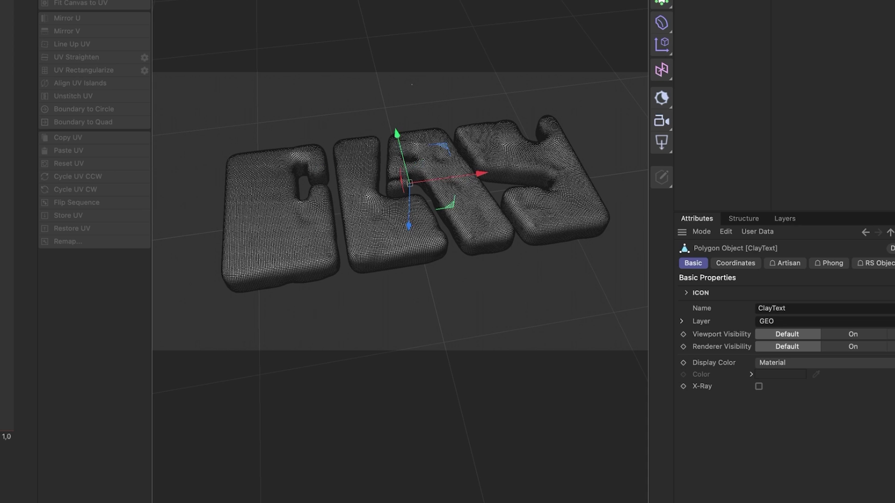
{"action": "left_click", "coordinate": [762, 4]}
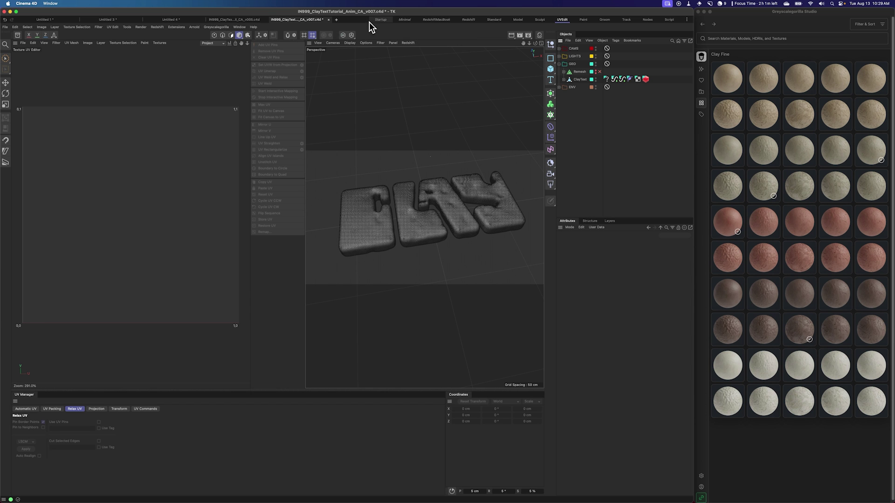
{"action": "left_click", "coordinate": [380, 20]}
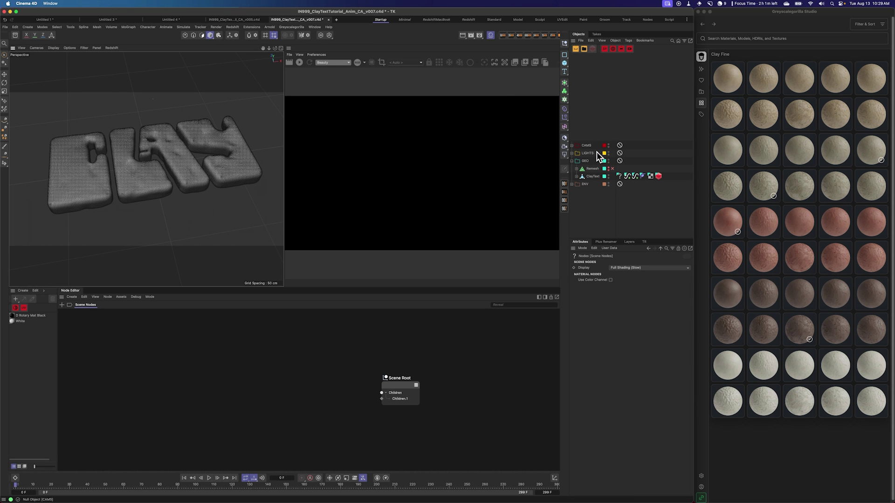
Maximize the Cam view from the four-view layout and start the Redshift RenderView render.
{"action": "left_click", "coordinate": [281, 48]}
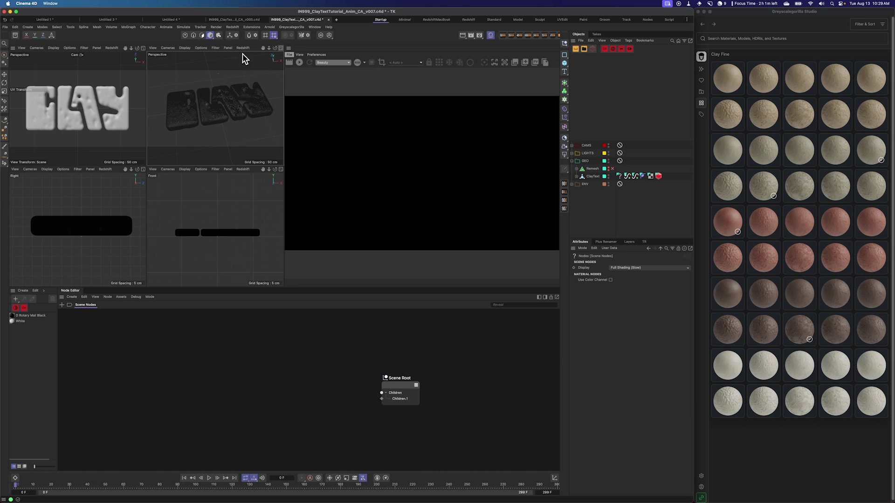
{"action": "middle_click", "coordinate": [138, 61]}
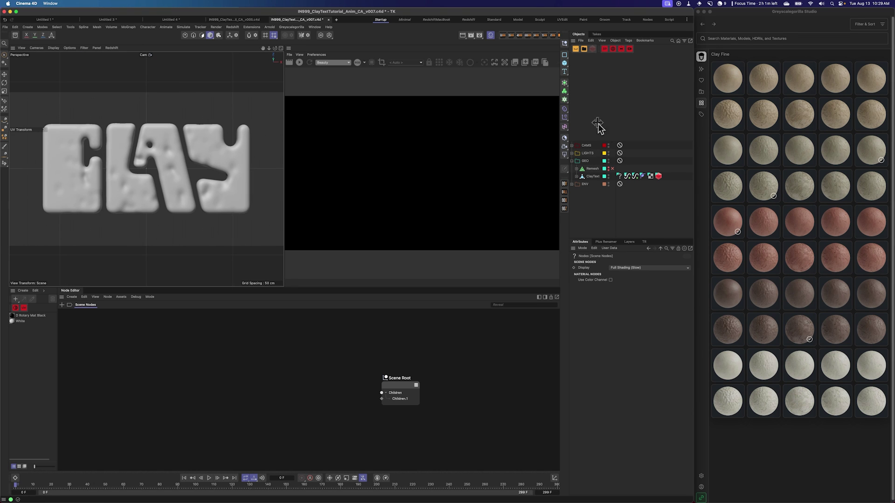
{"action": "scroll", "coordinate": [602, 141], "scroll_direction": "down", "scroll_amount": 5}
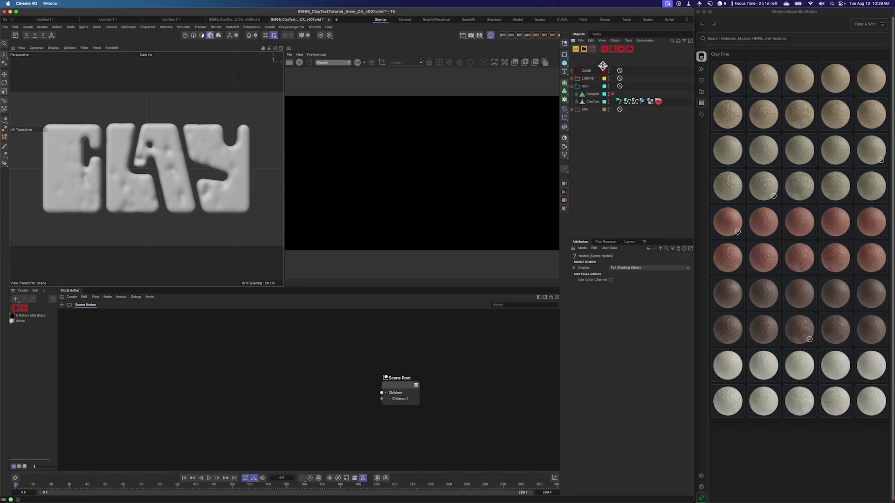
{"action": "left_click", "coordinate": [300, 63]}
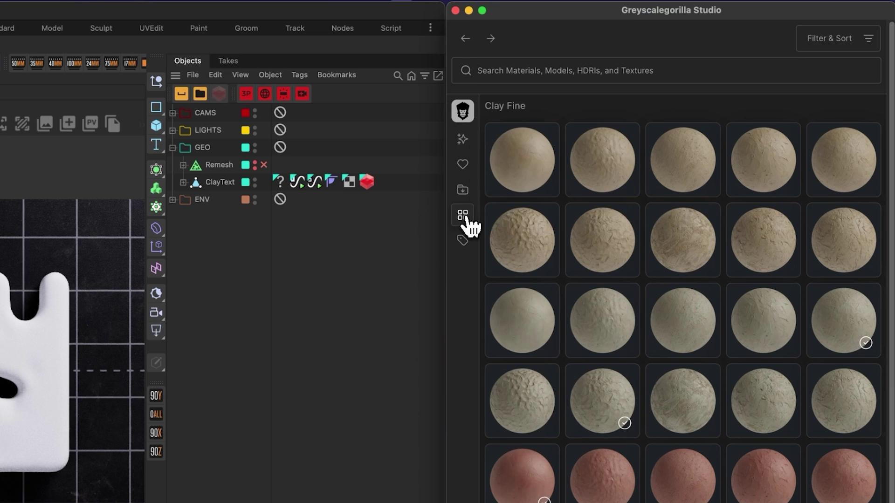
Download Clay Fine Sandy Brown 09 from the Materials > Clay Fine collection.
{"action": "left_click", "coordinate": [466, 216]}
{"action": "left_click", "coordinate": [515, 136]}
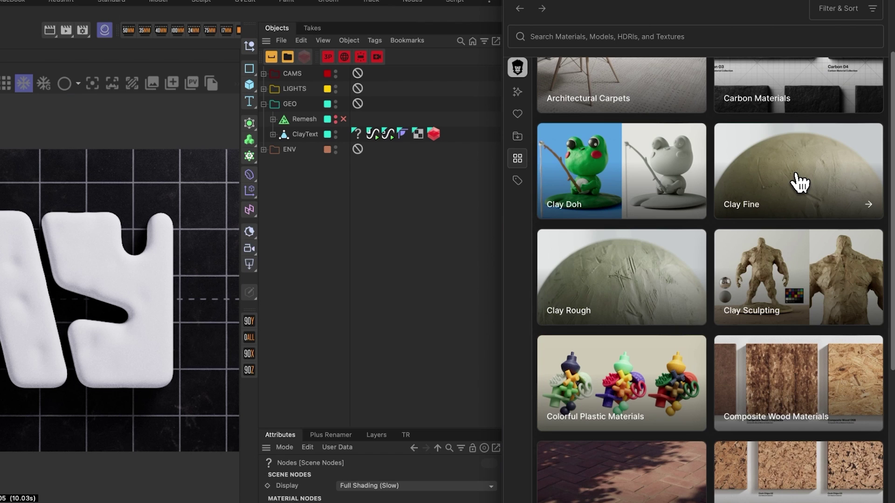
{"action": "left_click", "coordinate": [795, 172]}
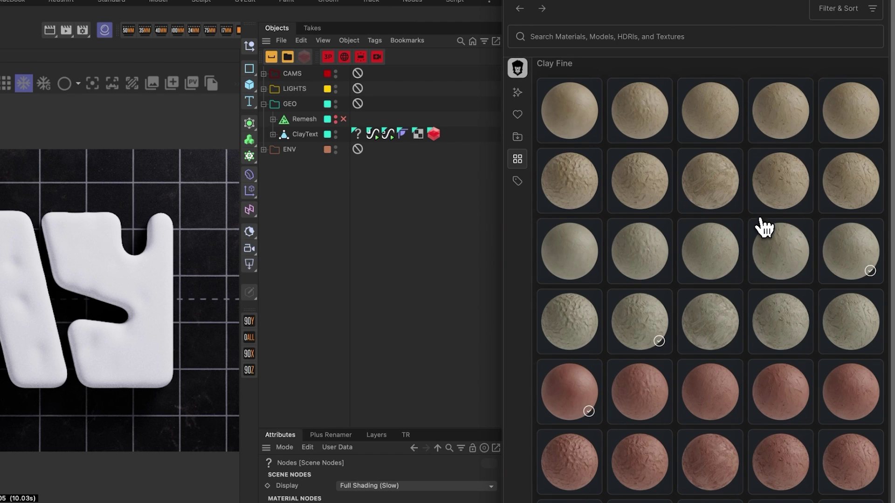
{"action": "mouse_move", "coordinate": [685, 319]}
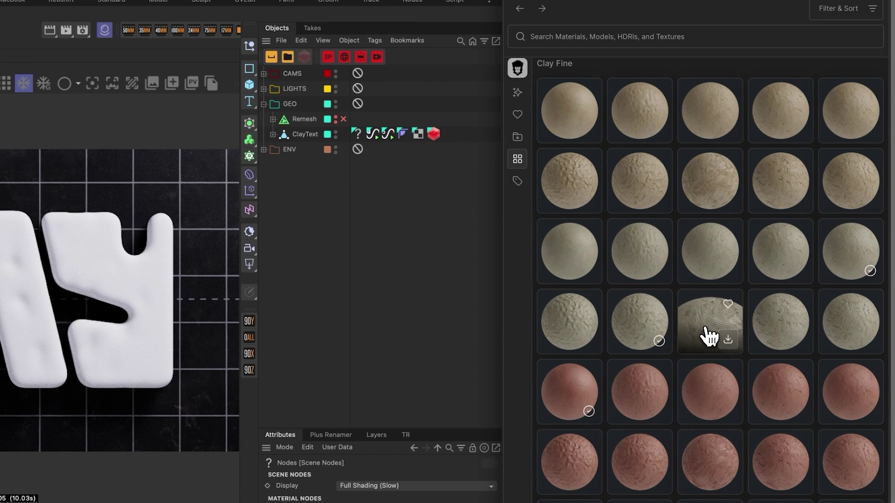
{"action": "mouse_move", "coordinate": [777, 320]}
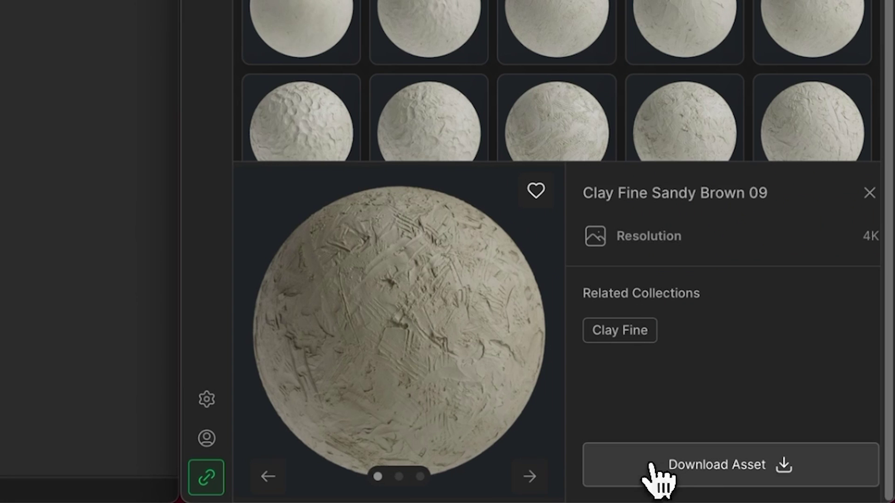
{"action": "left_click", "coordinate": [675, 464]}
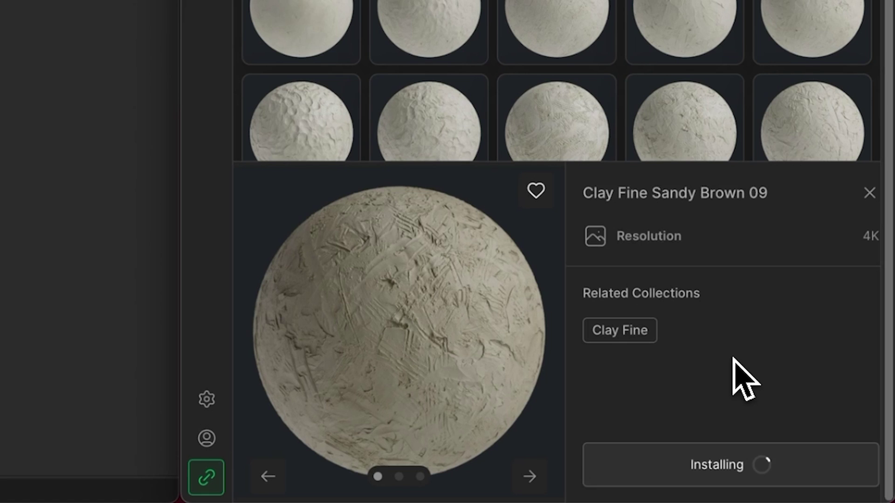
{"action": "left_click", "coordinate": [771, 476]}
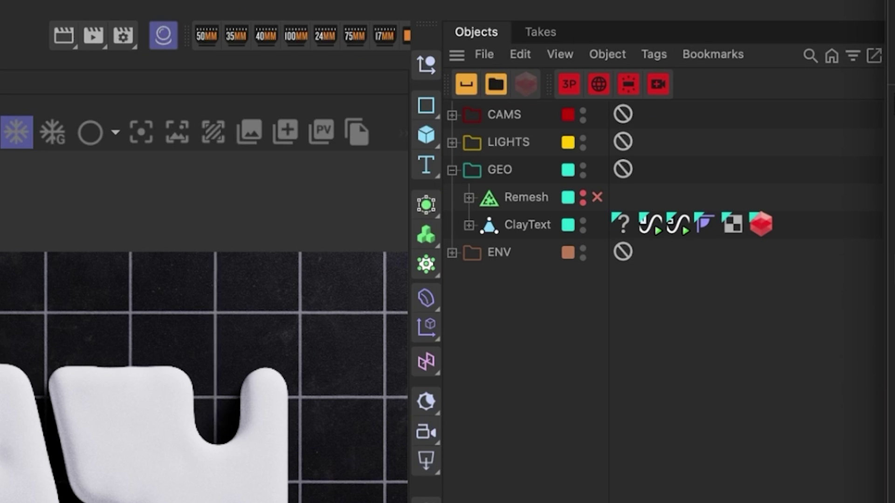
Send Sandy Brown 09 onto ClayText and toggle the clay render override.
{"action": "left_click", "coordinate": [515, 226]}
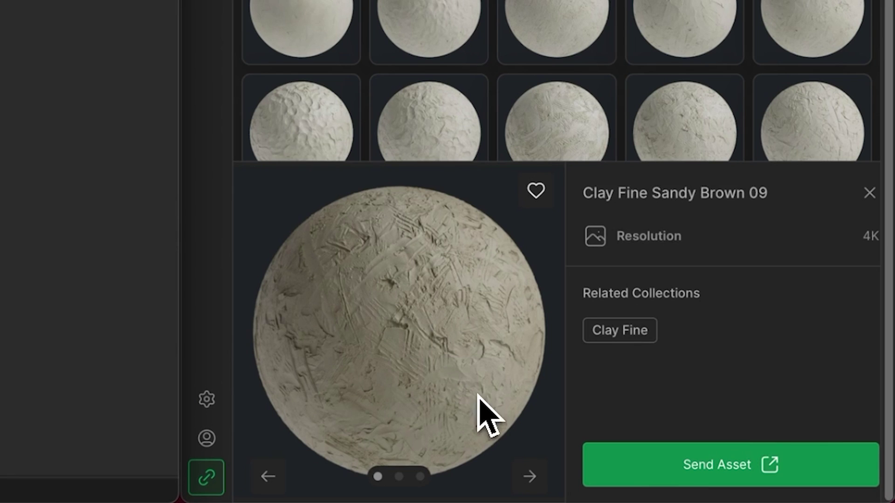
{"action": "left_click", "coordinate": [744, 479]}
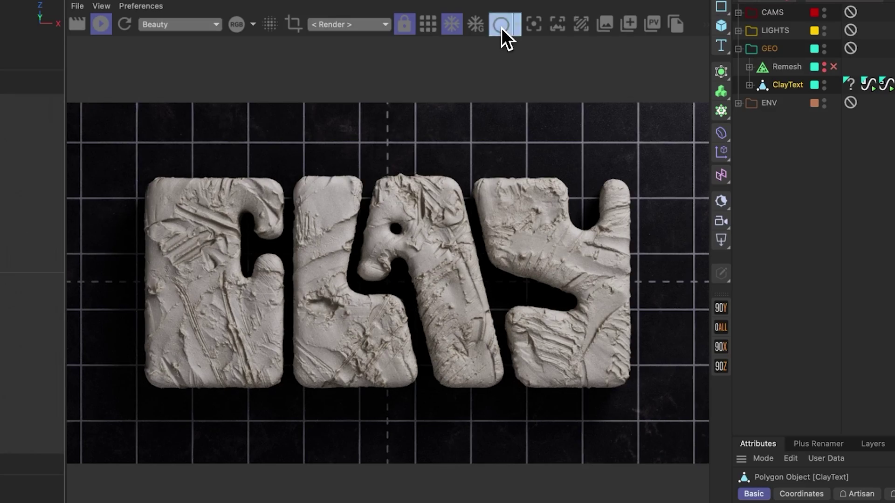
{"action": "left_click", "coordinate": [501, 26]}
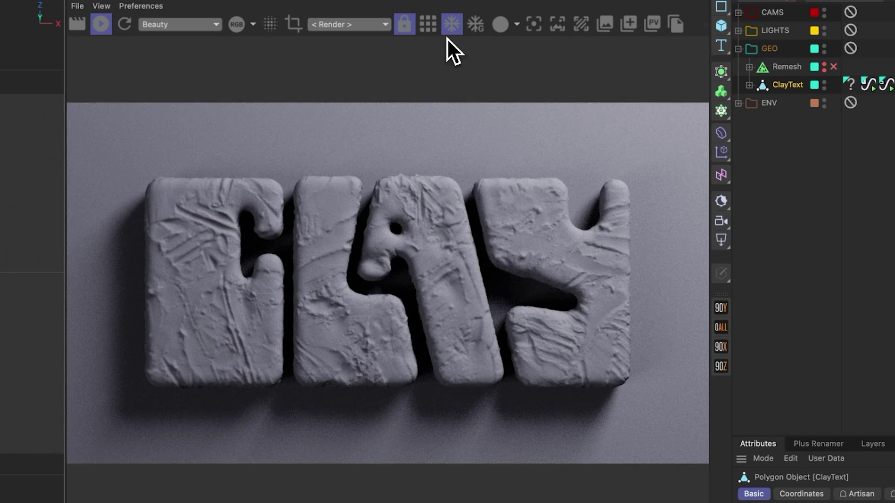
{"action": "left_click", "coordinate": [516, 28]}
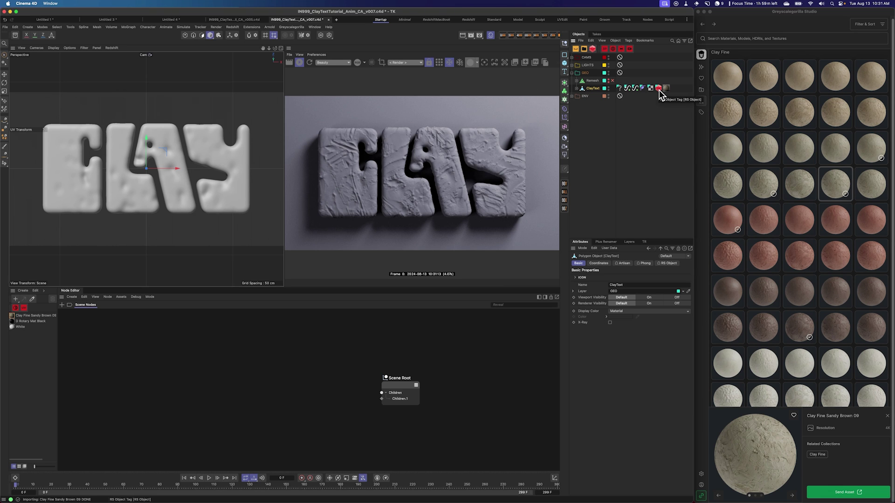
Turn off the RenderView material override and download Clay Fine Sandy Brown 02.
{"action": "left_click", "coordinate": [471, 62]}
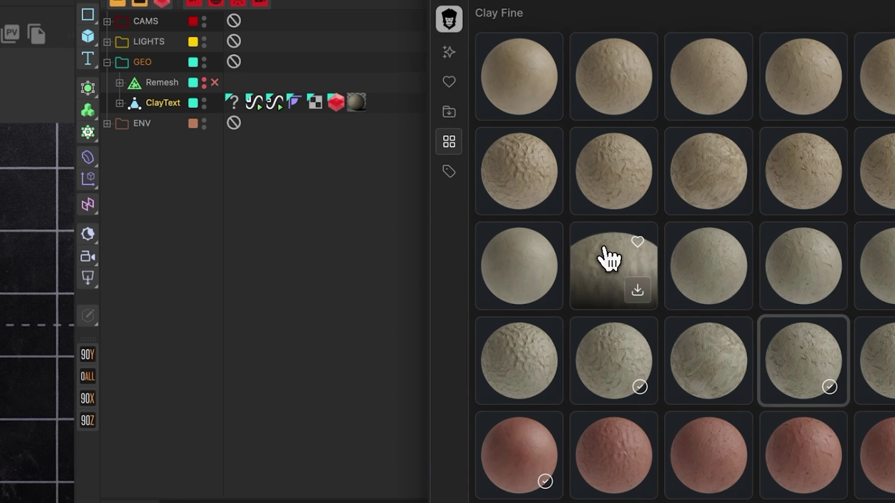
{"action": "left_click", "coordinate": [608, 256]}
{"action": "left_click", "coordinate": [608, 255]}
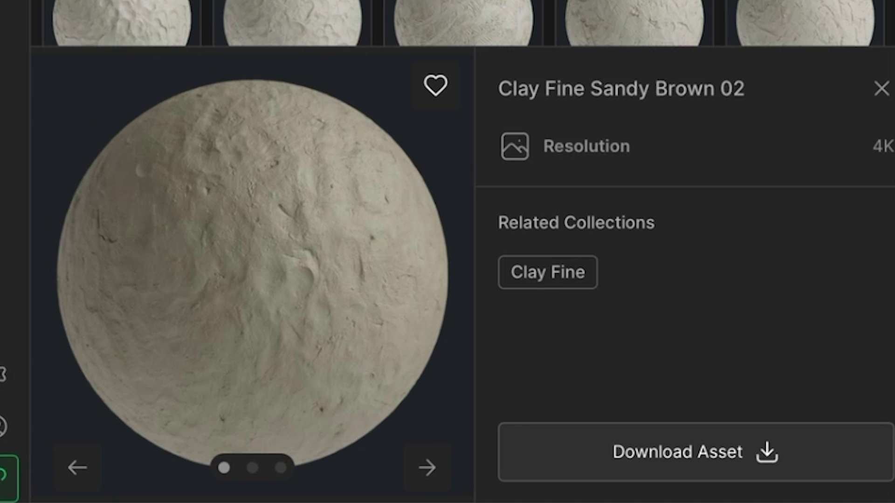
{"action": "left_click", "coordinate": [716, 458]}
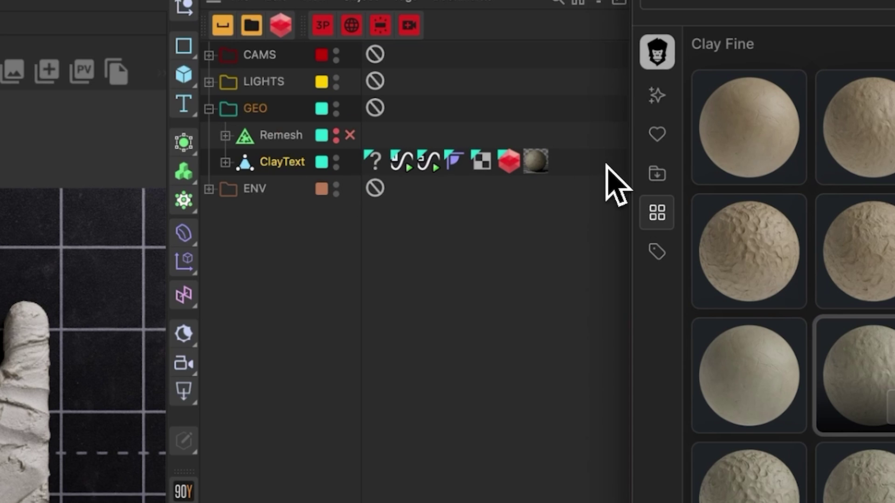
Replace ClayText's material tag with Sandy Brown 02, then download Clay Fine Earthenware 06.
{"action": "left_click", "coordinate": [537, 168]}
{"action": "key", "text": "Delete"}
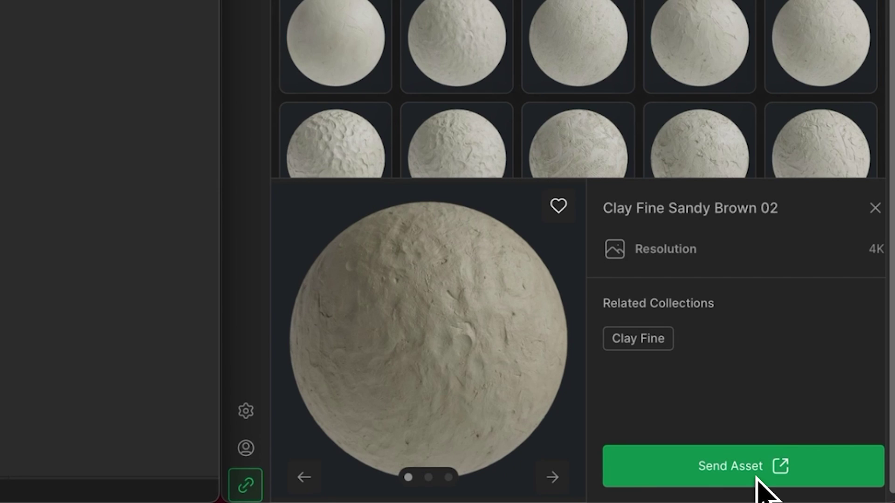
{"action": "left_click", "coordinate": [756, 473]}
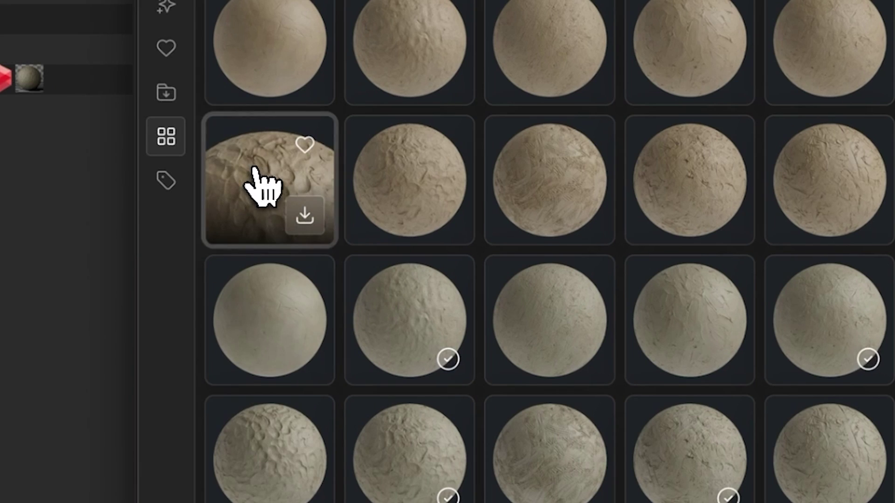
{"action": "left_click", "coordinate": [254, 209]}
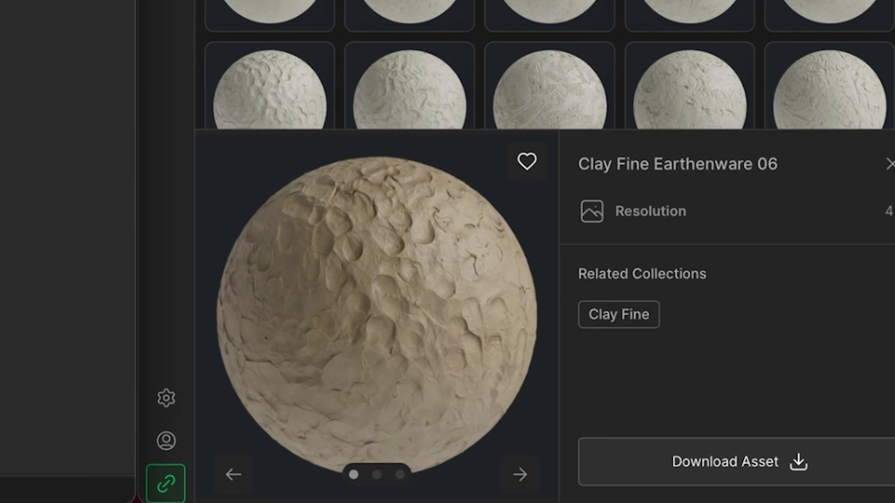
{"action": "left_click", "coordinate": [731, 468]}
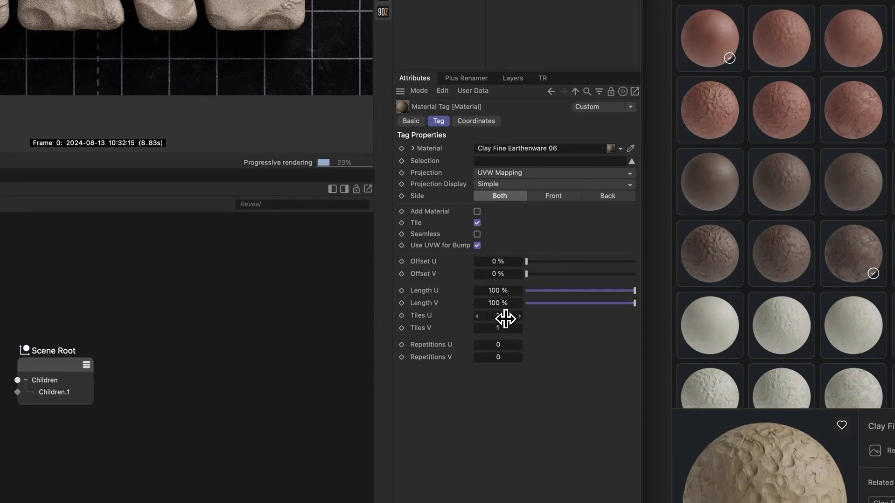
Set the material tag's Tiles U and V to 1.2, after trying 1.5.
{"action": "left_click", "coordinate": [498, 316]}
{"action": "type", "text": "1.5"}
{"action": "key", "text": "Return"}
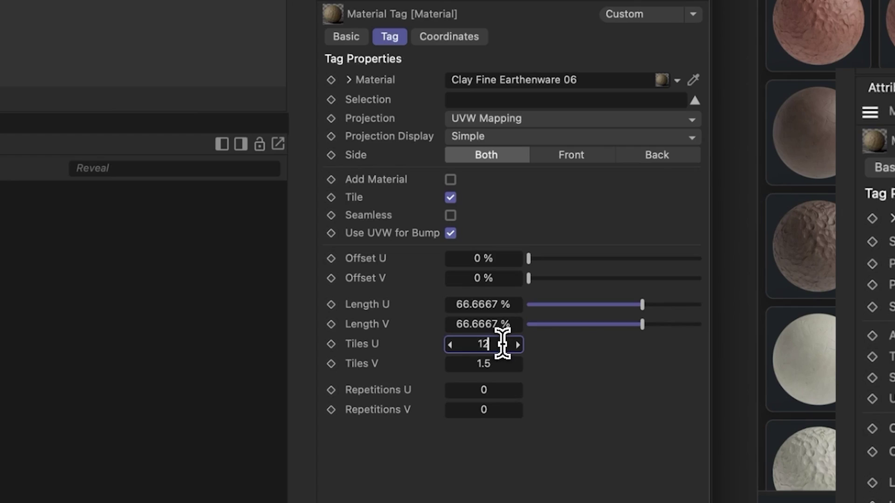
{"action": "left_click_drag", "start_coordinate": [499, 344], "coordinate": [469, 343]}
{"action": "type", "text": "1.2"}
{"action": "double_click", "coordinate": [497, 363]}
{"action": "type", "text": "1.2"}
{"action": "key", "text": "Return"}
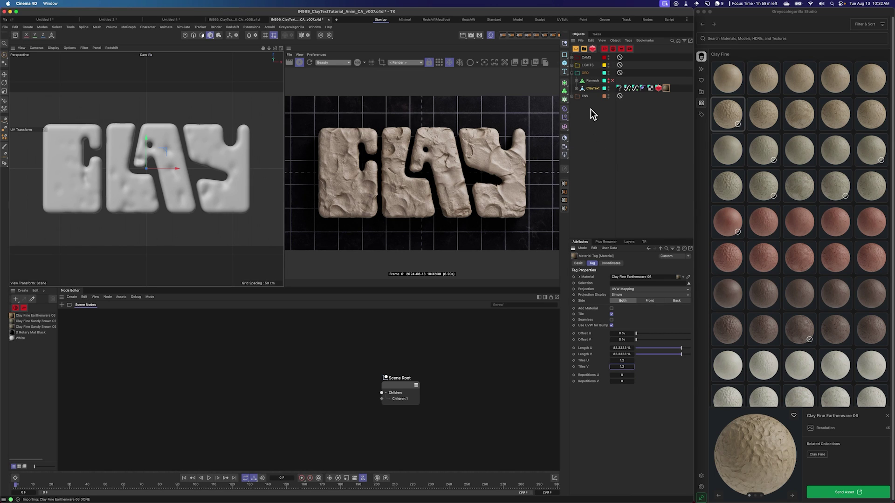
Delete ClayText's material tag and expand ClayText in the Object Manager.
{"action": "left_click", "coordinate": [666, 89]}
{"action": "key", "text": "Delete"}
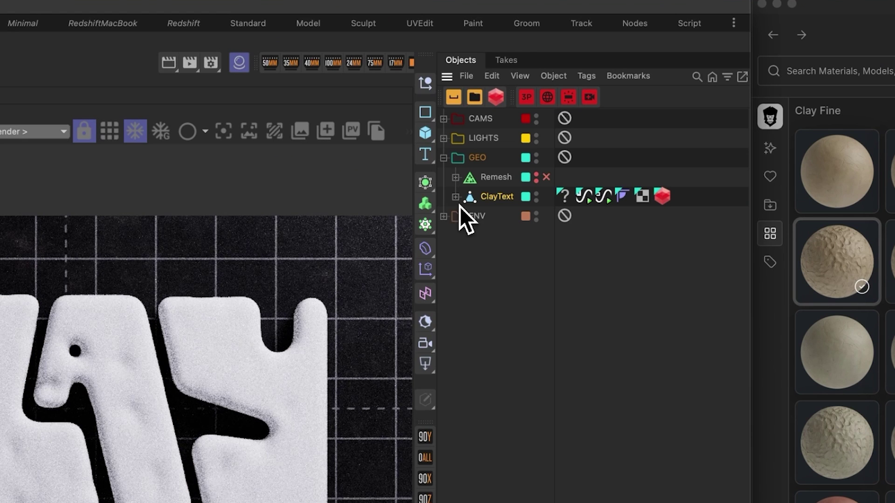
{"action": "left_click", "coordinate": [576, 88]}
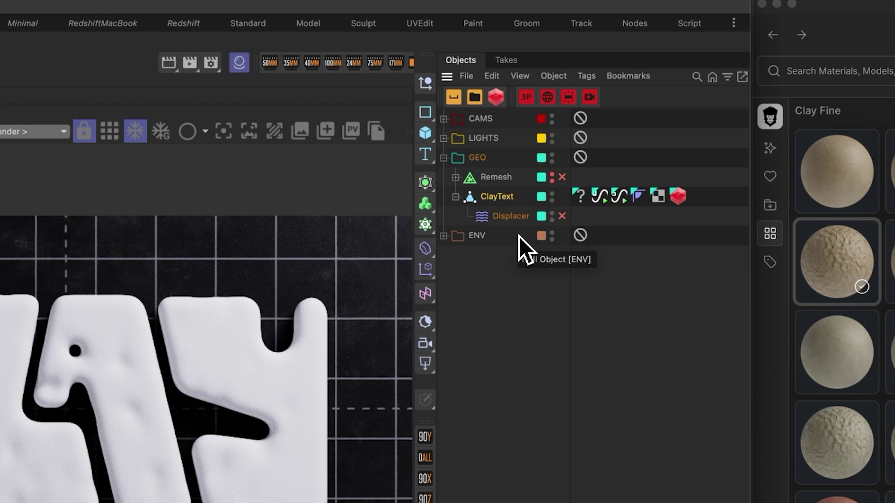
Show the Displacer's Noise shader settings, then select the Clay Fine Earthenware 06 material.
{"action": "left_click", "coordinate": [510, 222]}
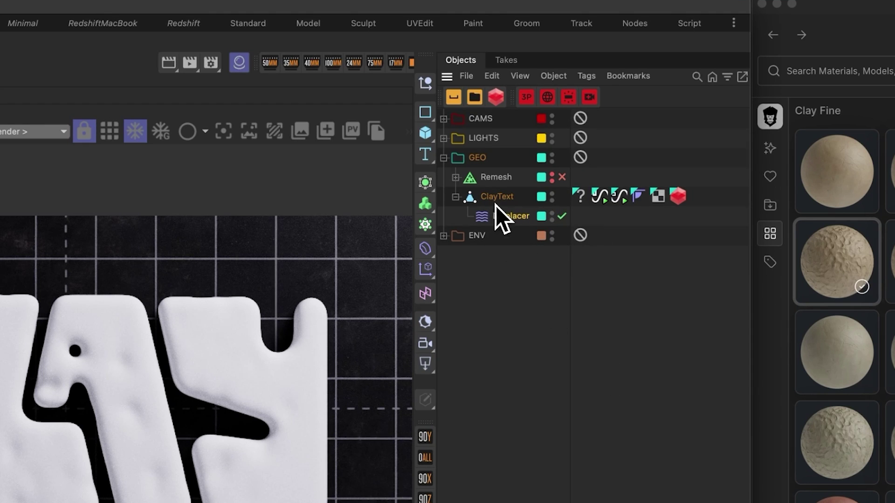
{"action": "left_click", "coordinate": [605, 59]}
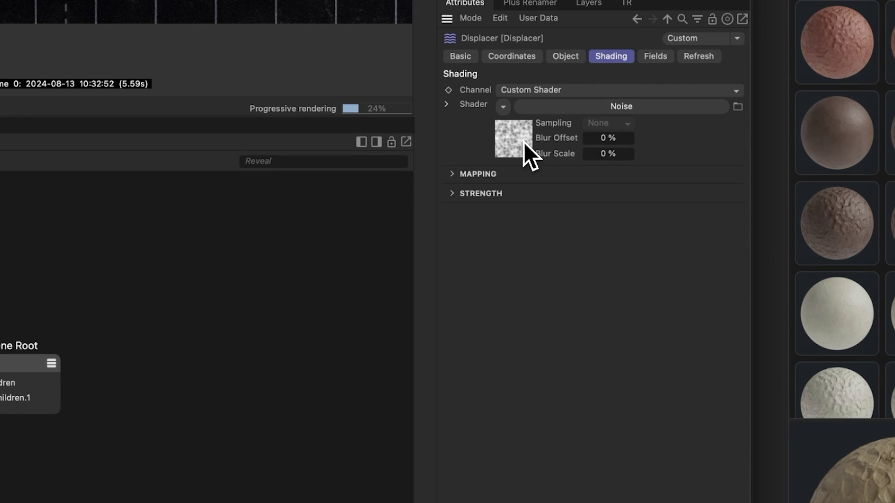
{"action": "left_click", "coordinate": [519, 141]}
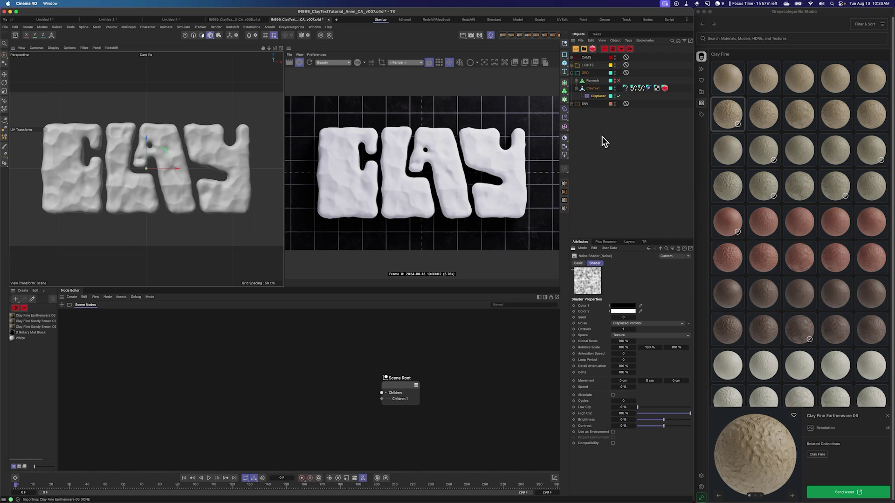
{"action": "left_click", "coordinate": [44, 317]}
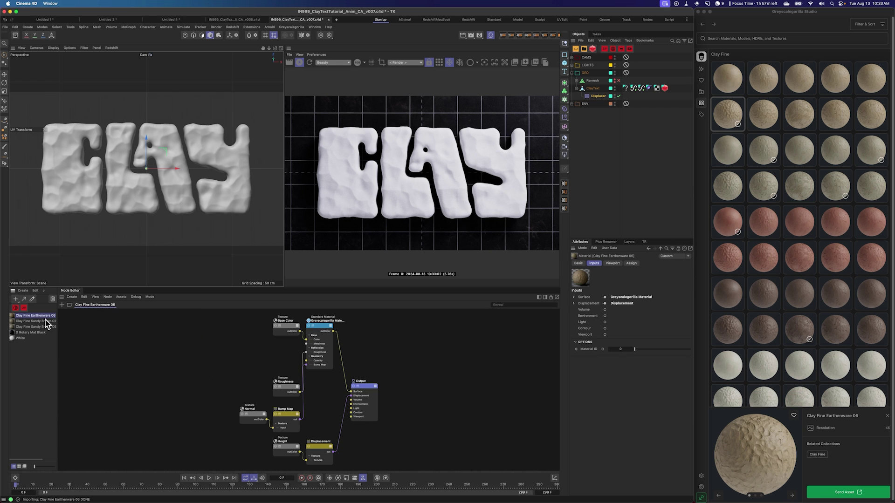
Apply Clay Fine Earthenware 06 to ClayText with Tiles U and Tiles V set to 1.25.
{"action": "left_click_drag", "start_coordinate": [44, 321], "coordinate": [596, 93]}
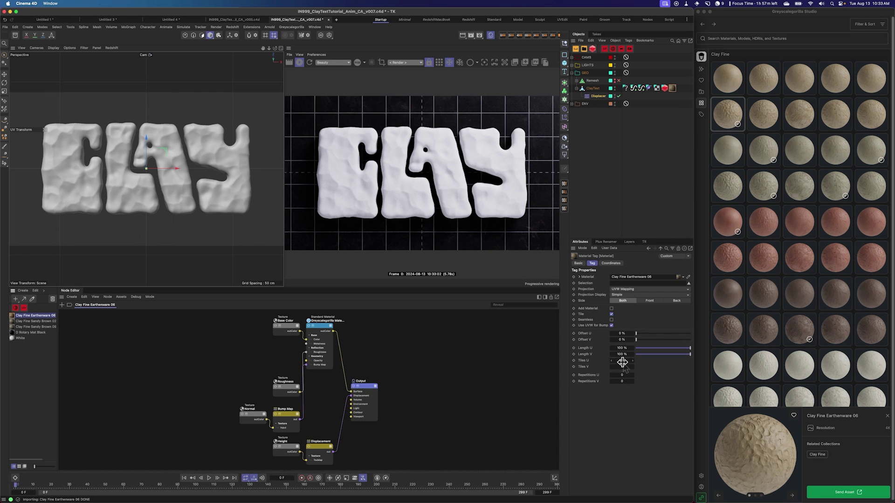
{"action": "left_click", "coordinate": [622, 361]}
{"action": "type", "text": "1.25"}
{"action": "left_click", "coordinate": [720, 293]}
{"action": "type", "text": "1.25"}
{"action": "key", "text": "Return"}
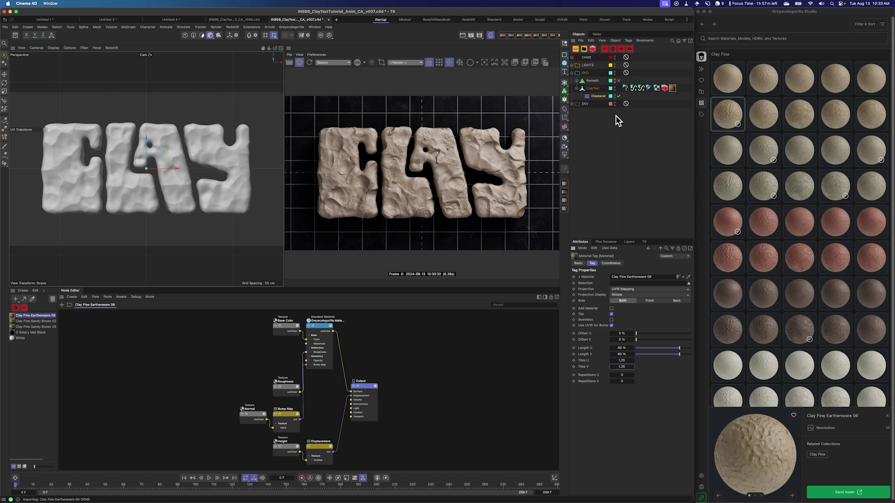
{"action": "left_click", "coordinate": [633, 89]}
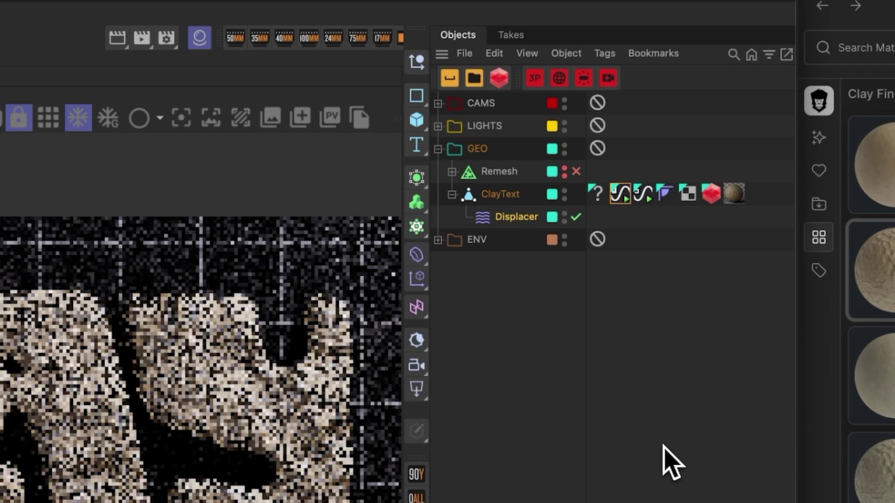
Enable tessellation and 1.5 displacement on ClayText's Redshift tag, then shift Base Color and Roughness nodes left.
{"action": "left_click", "coordinate": [712, 194]}
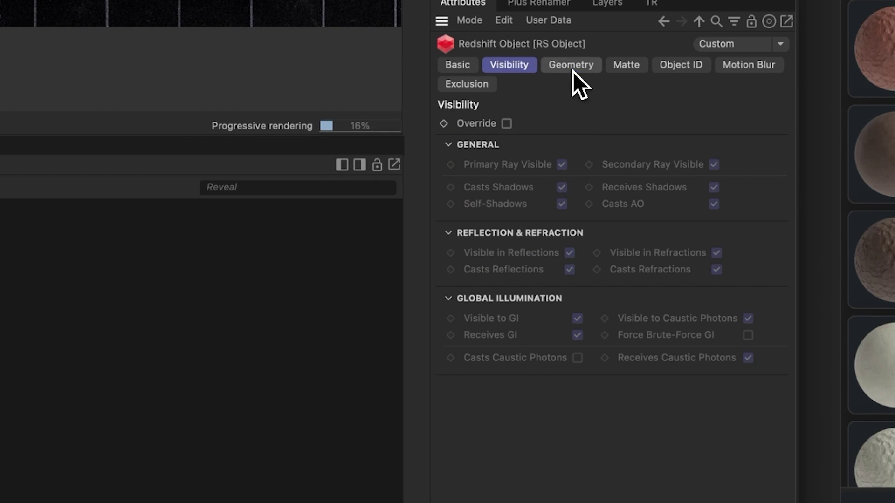
{"action": "left_click", "coordinate": [571, 66]}
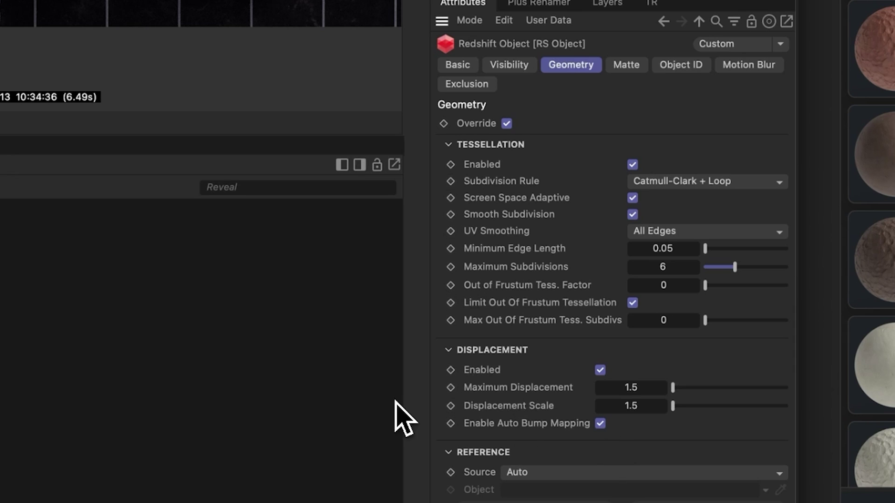
{"action": "left_click", "coordinate": [110, 373]}
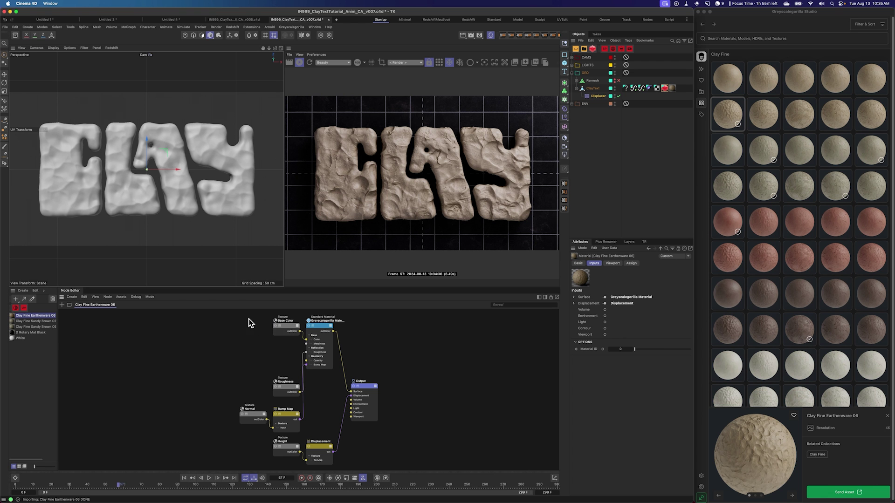
{"action": "left_click_drag", "start_coordinate": [250, 323], "coordinate": [262, 391]}
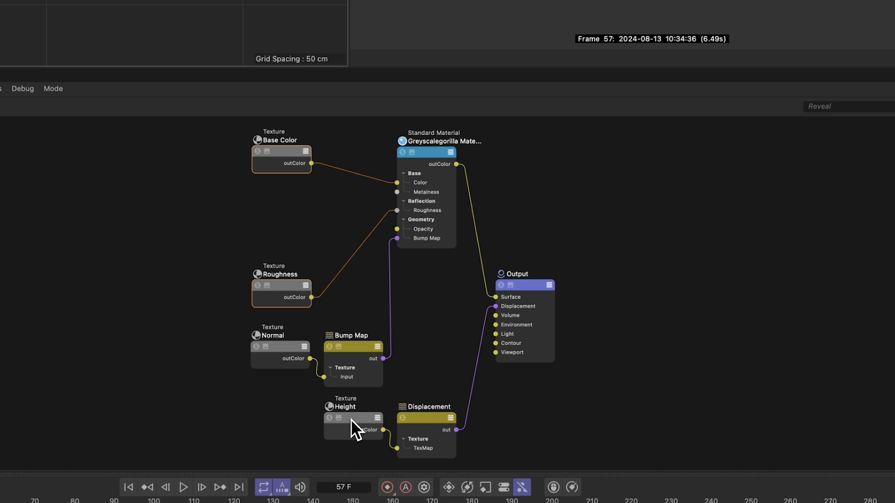
Align the Height node with the other texture nodes and set Filter Enable to None on all four.
{"action": "left_click_drag", "start_coordinate": [287, 449], "coordinate": [257, 449]}
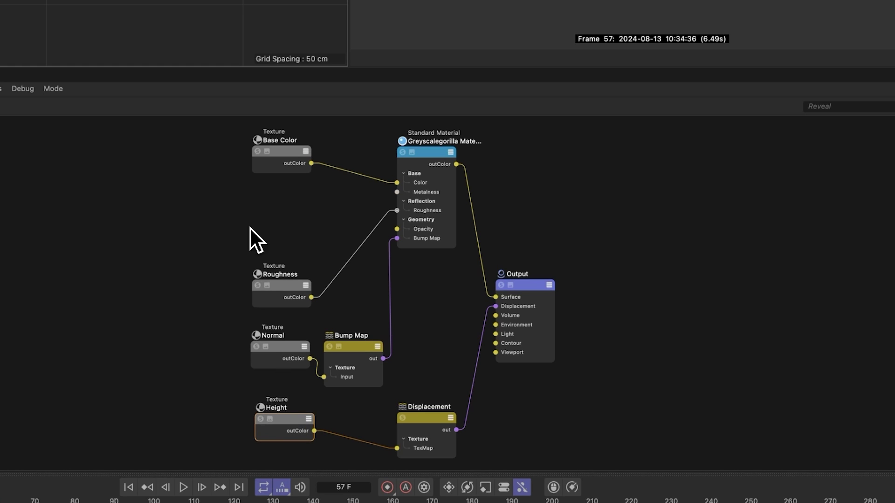
{"action": "left_click_drag", "start_coordinate": [216, 135], "coordinate": [289, 436]}
{"action": "left_click", "coordinate": [632, 264]}
{"action": "left_click", "coordinate": [652, 264]}
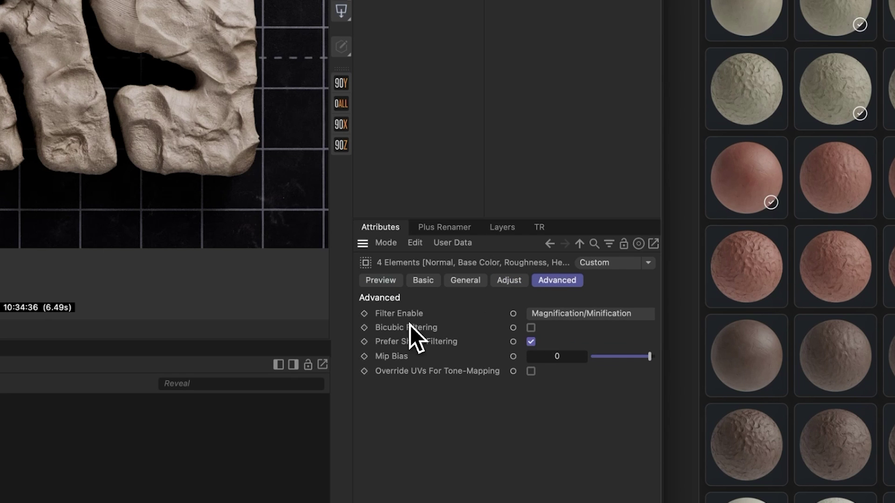
{"action": "left_click", "coordinate": [555, 314]}
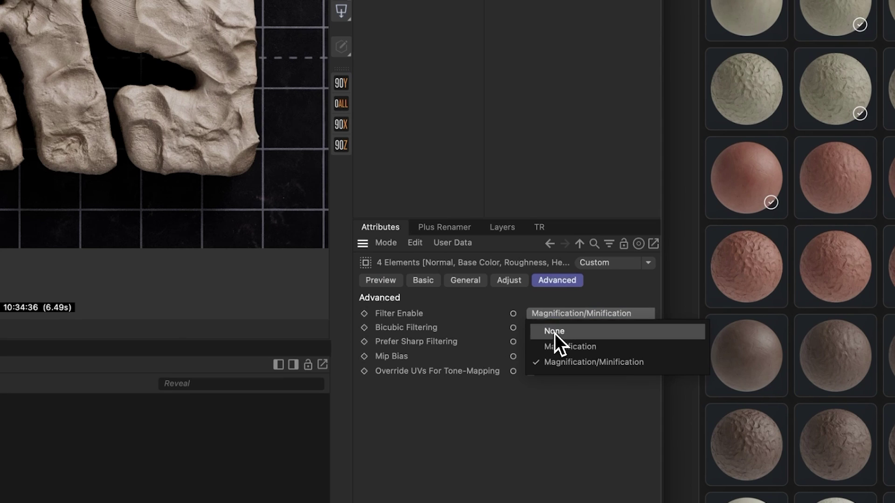
{"action": "left_click", "coordinate": [554, 333]}
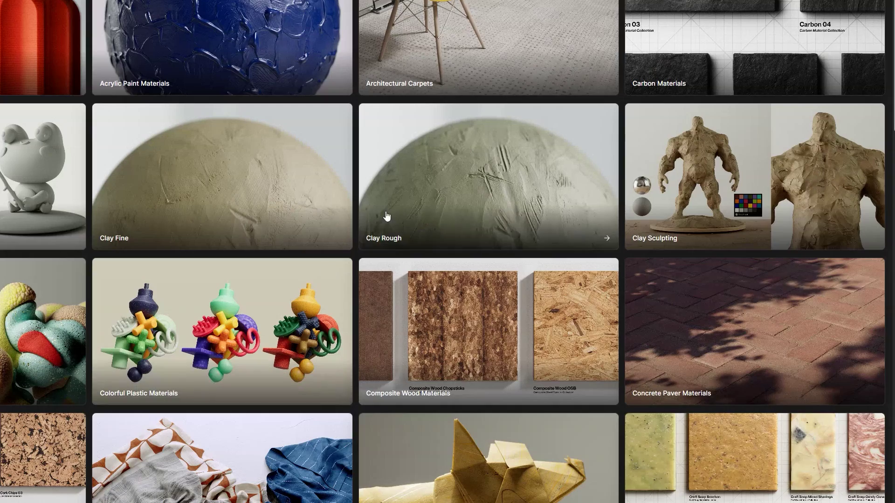
{"action": "left_click", "coordinate": [713, 180]}
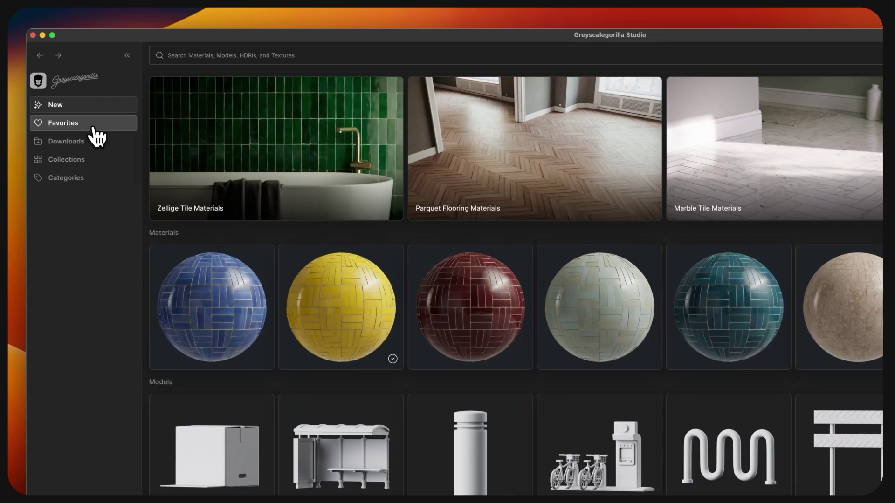
{"action": "left_click", "coordinate": [91, 125]}
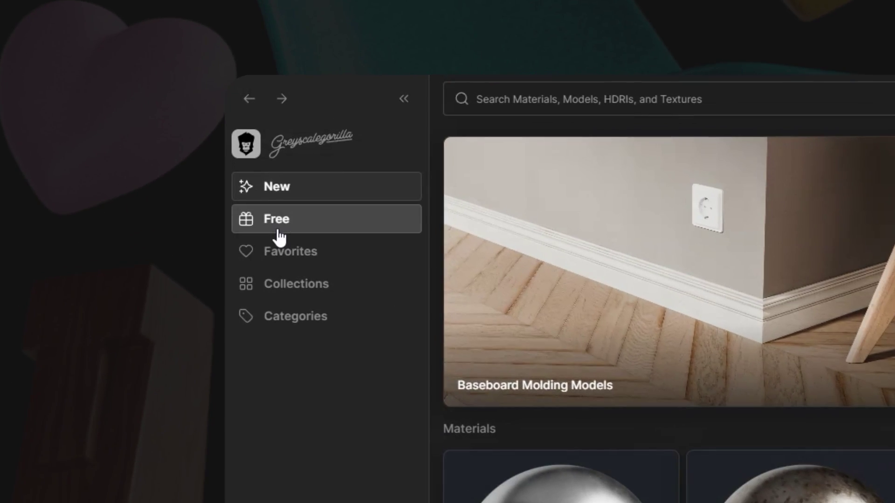
{"action": "left_click", "coordinate": [278, 236]}
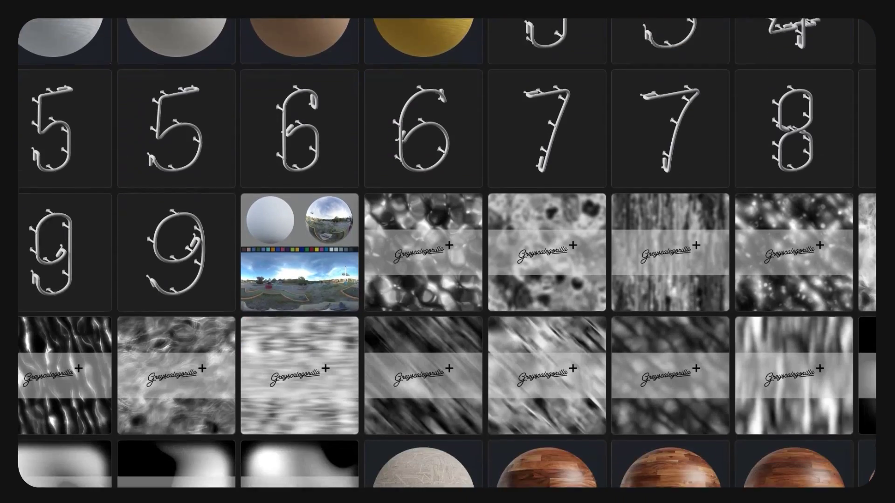